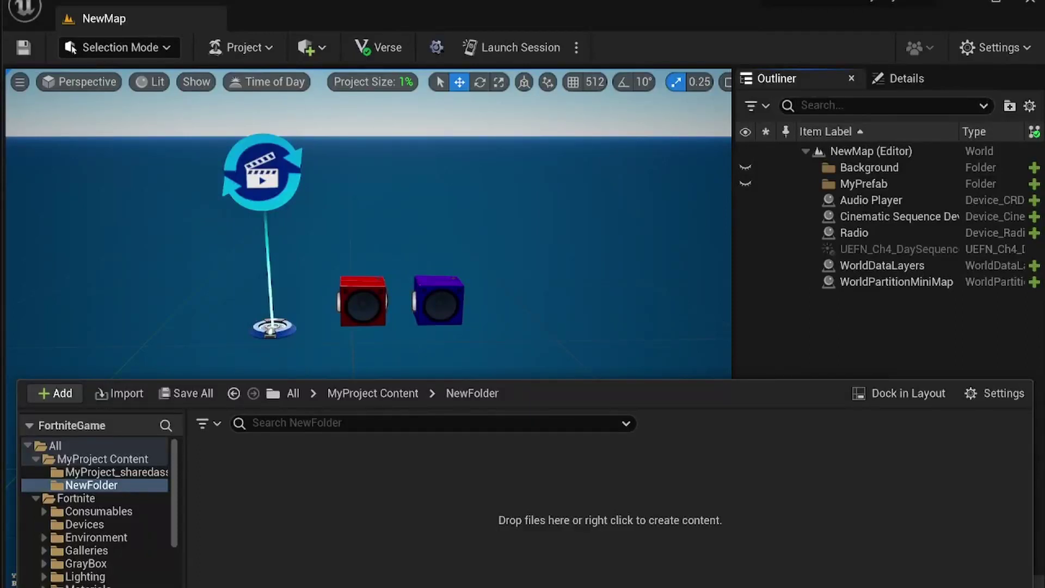
- Import The Conquest WAV file into /MyProject/NewFolder
right_click(245, 466)
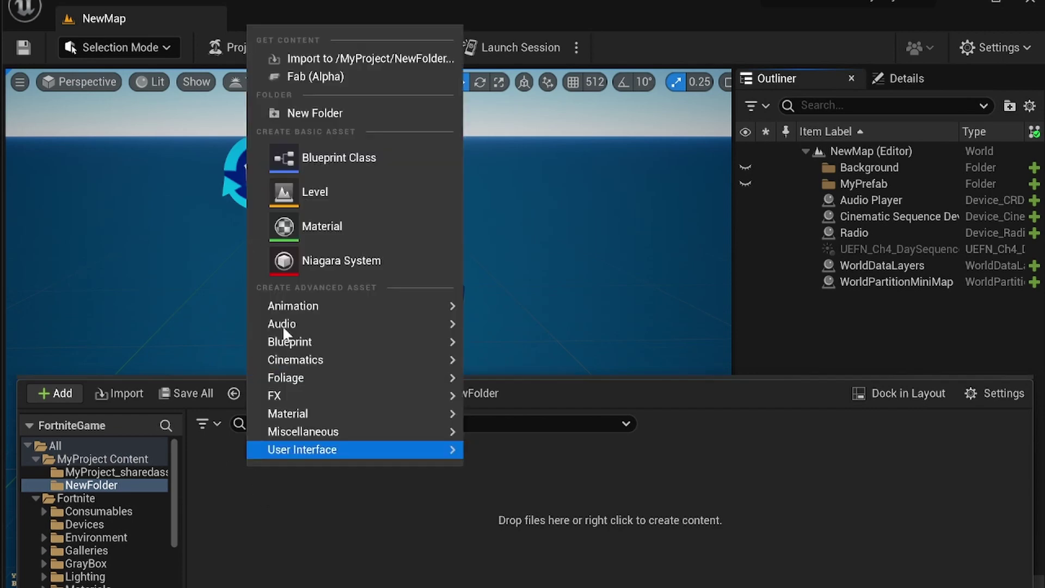
click(299, 56)
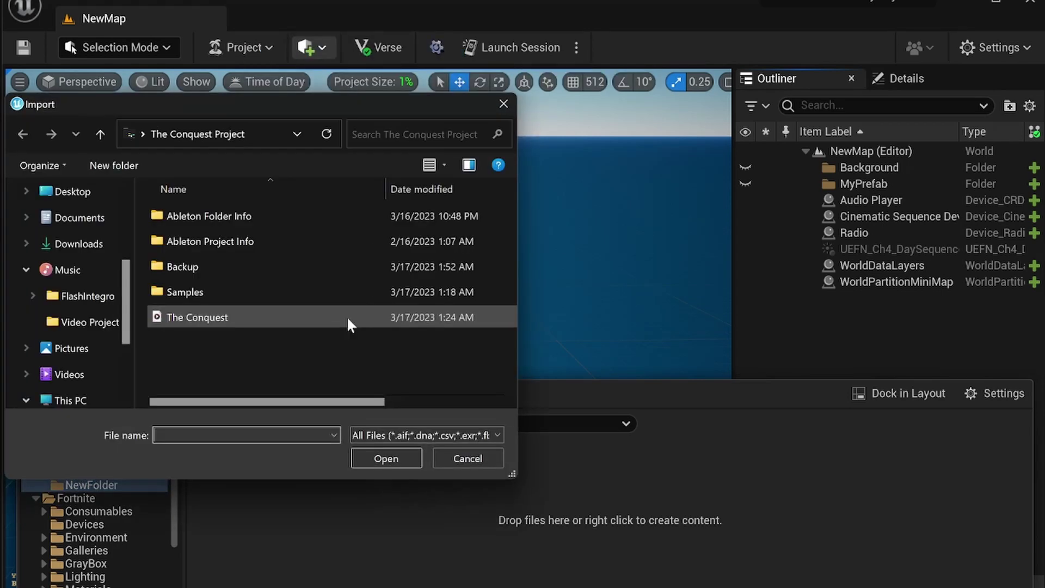
click(272, 319)
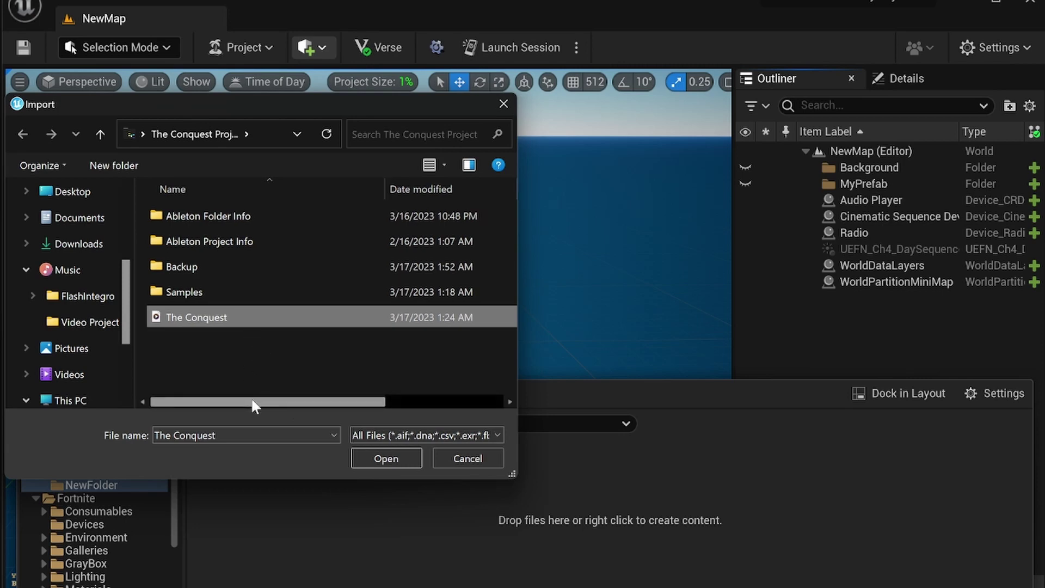
drag(251, 402, 364, 406)
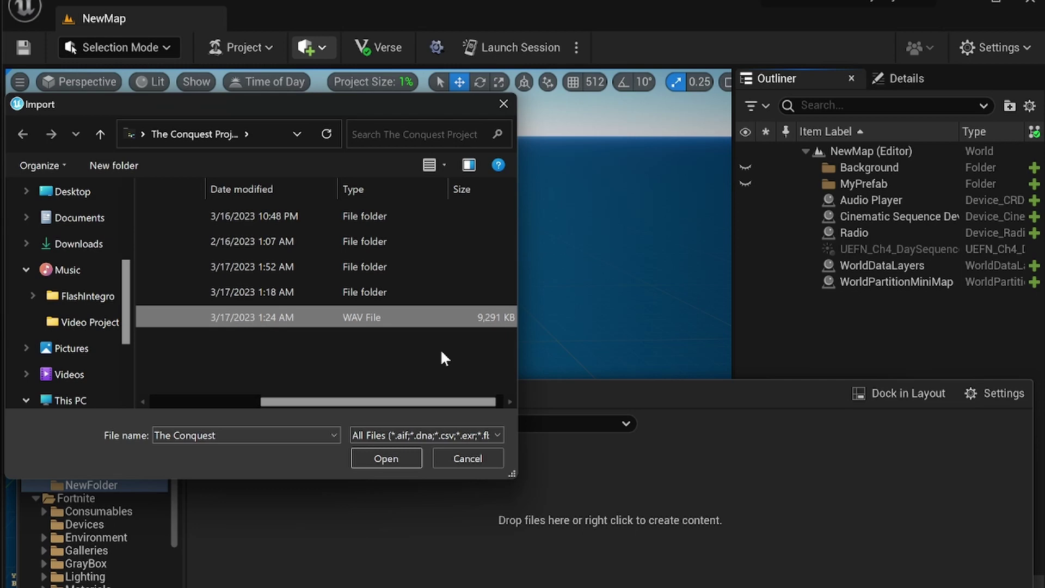
click(386, 458)
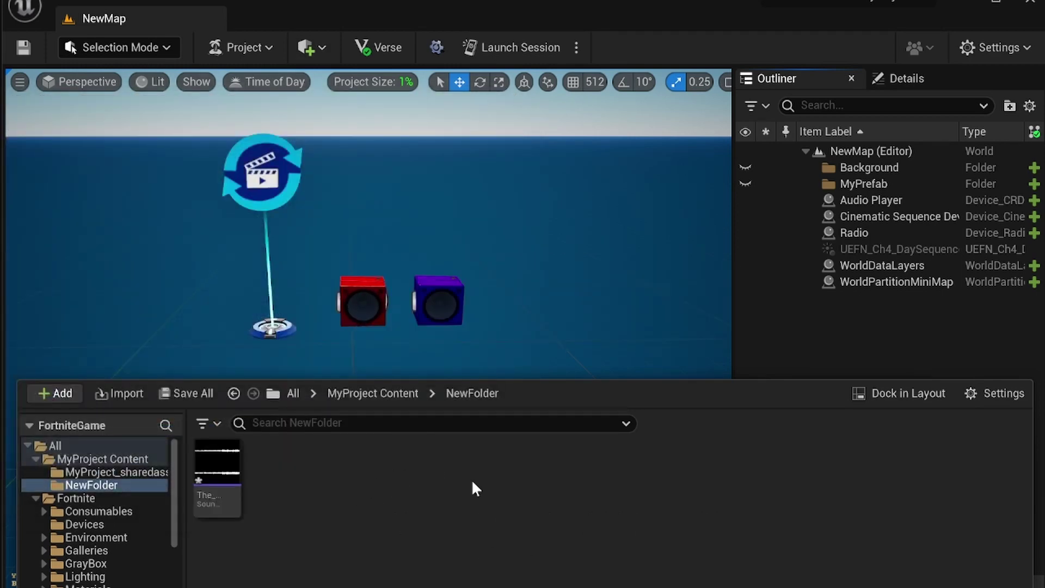
- Preview The Conquest sound asset, then select the blue Audio Player speaker in the level
click(223, 462)
click(436, 298)
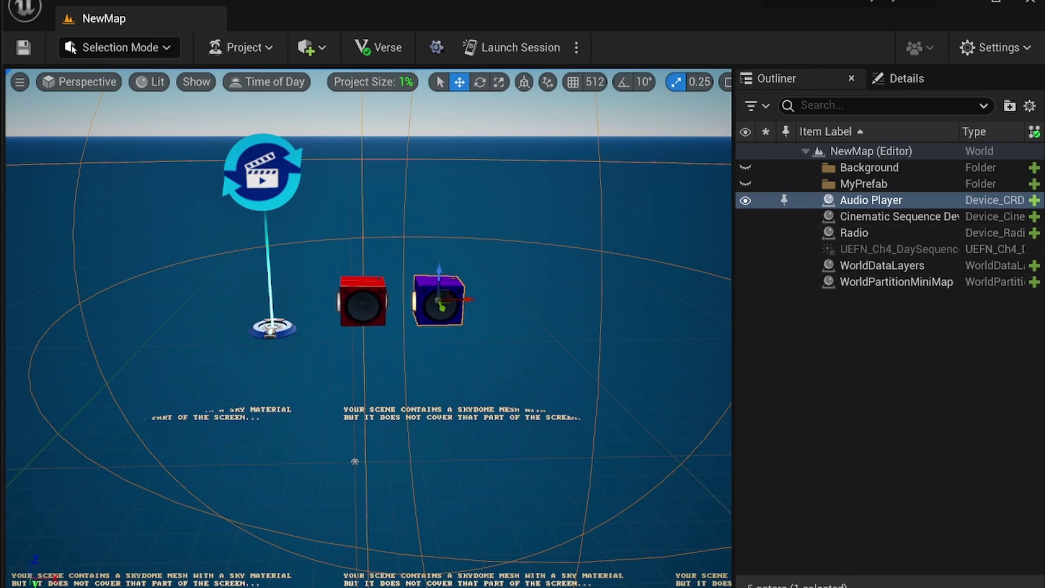
- Show the Details panel with the Audio Player's properties
click(151, 2)
mouse_move(197, 77)
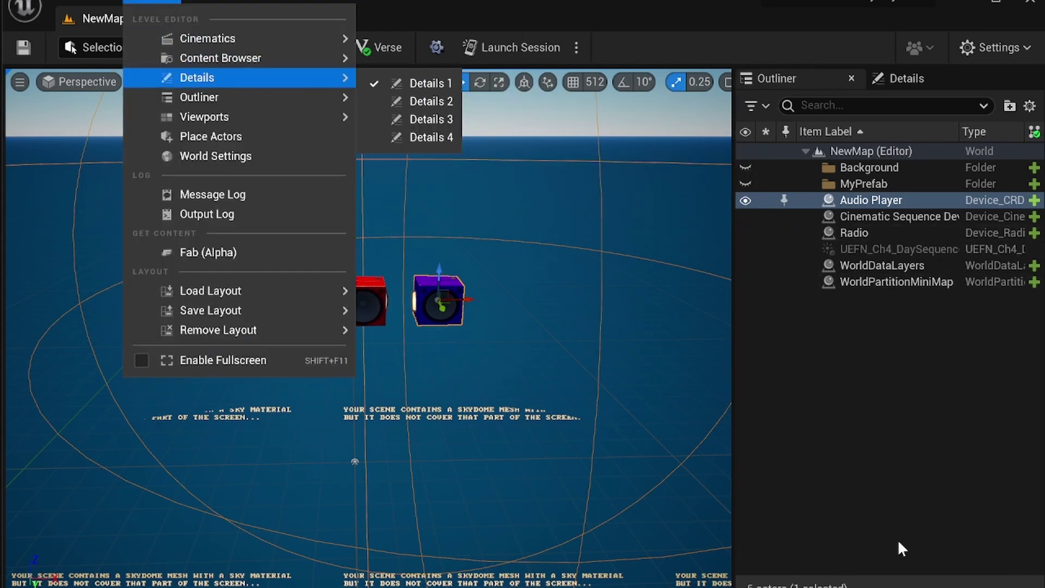
click(904, 78)
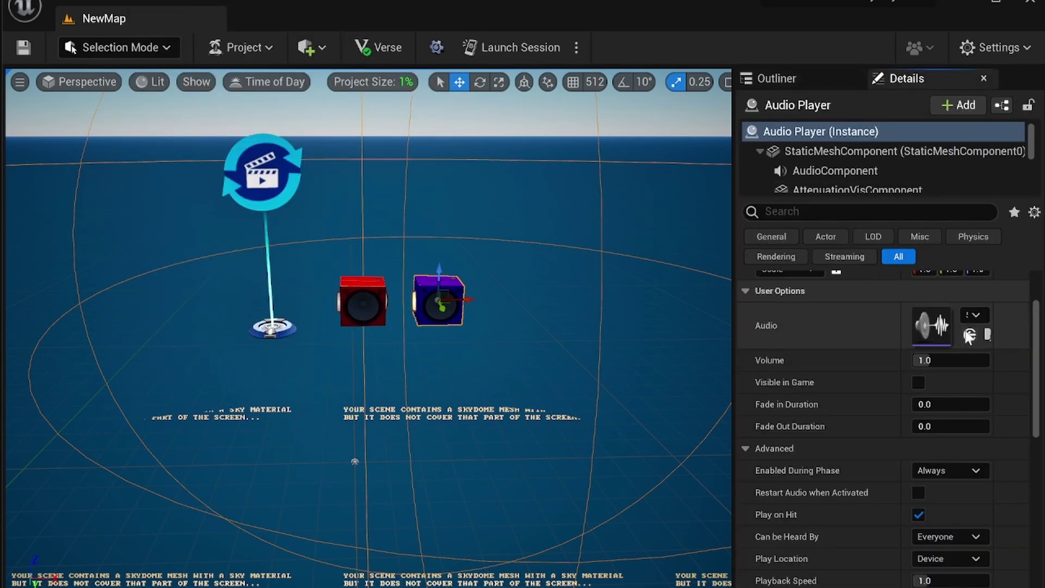
scroll(932, 328, up, 1)
scroll(933, 327, up, 1)
- Set the Audio Player's audio asset to The_Conquest sound wave
click(972, 367)
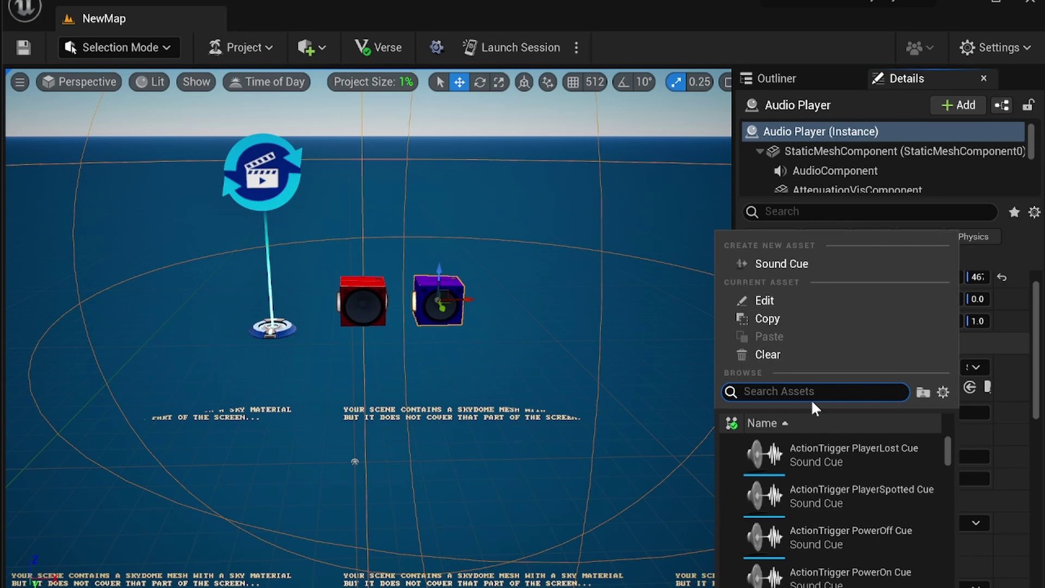
text(coin)
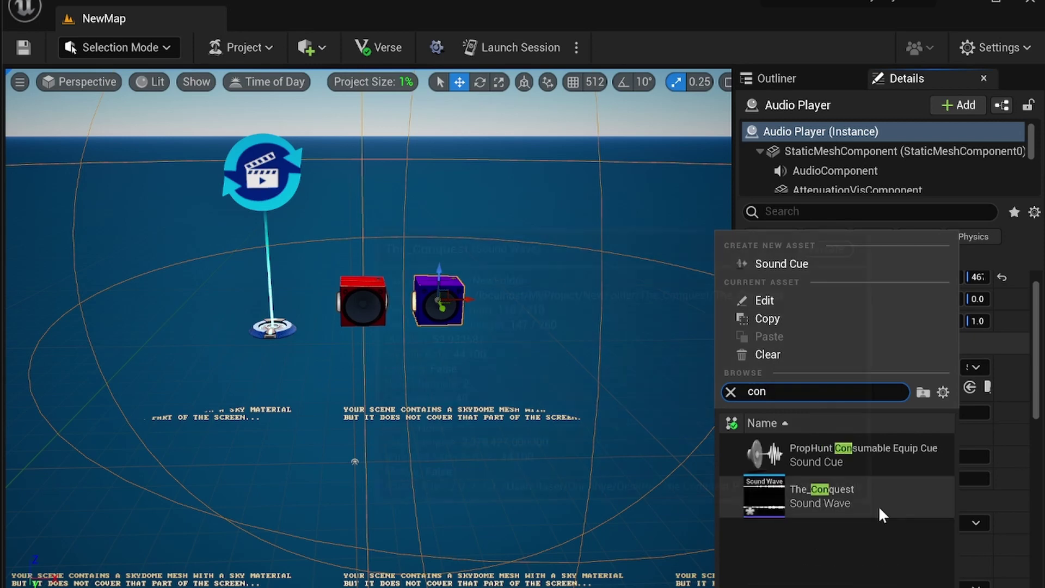
click(879, 505)
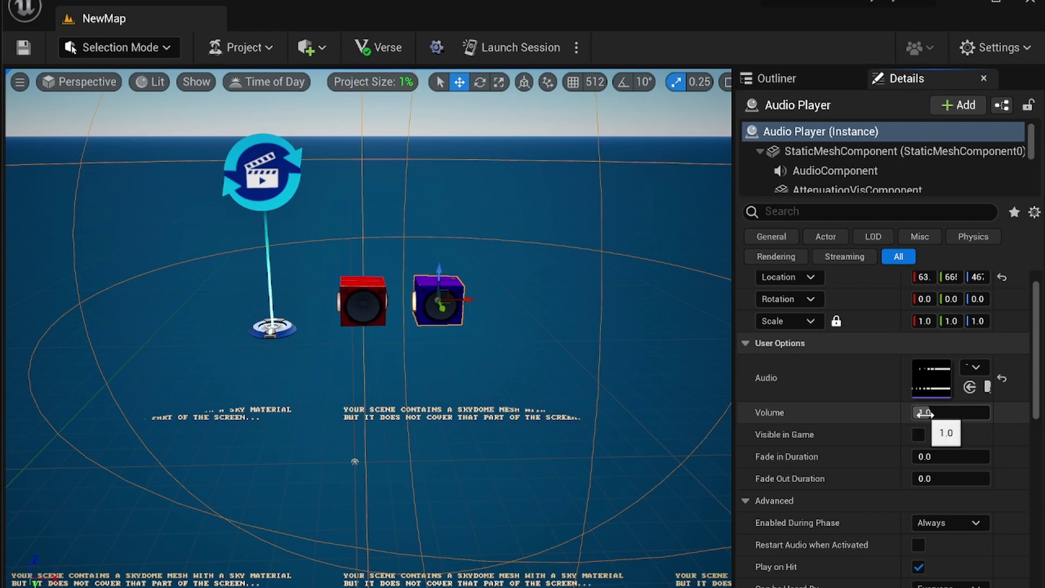
scroll(909, 433, down, 1)
scroll(917, 438, down, 3)
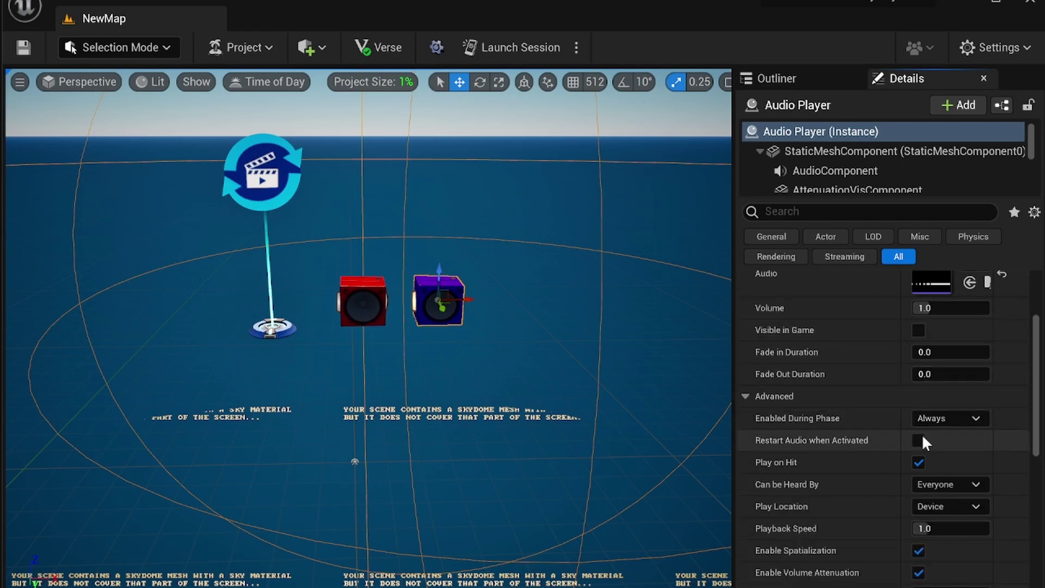
scroll(882, 376, down, 4)
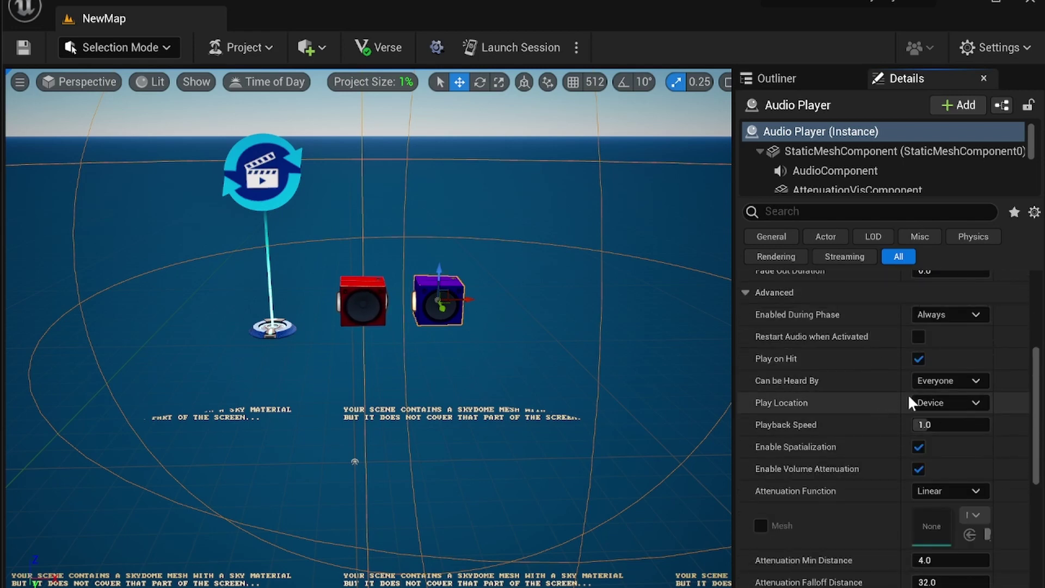
scroll(897, 403, down, 6)
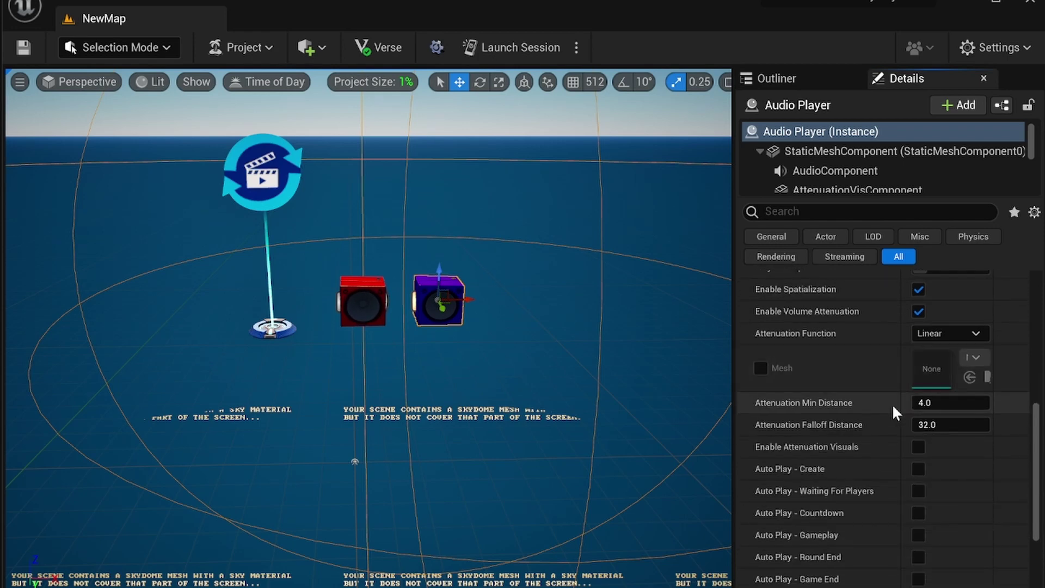
scroll(892, 404, up, 12)
scroll(897, 367, up, 3)
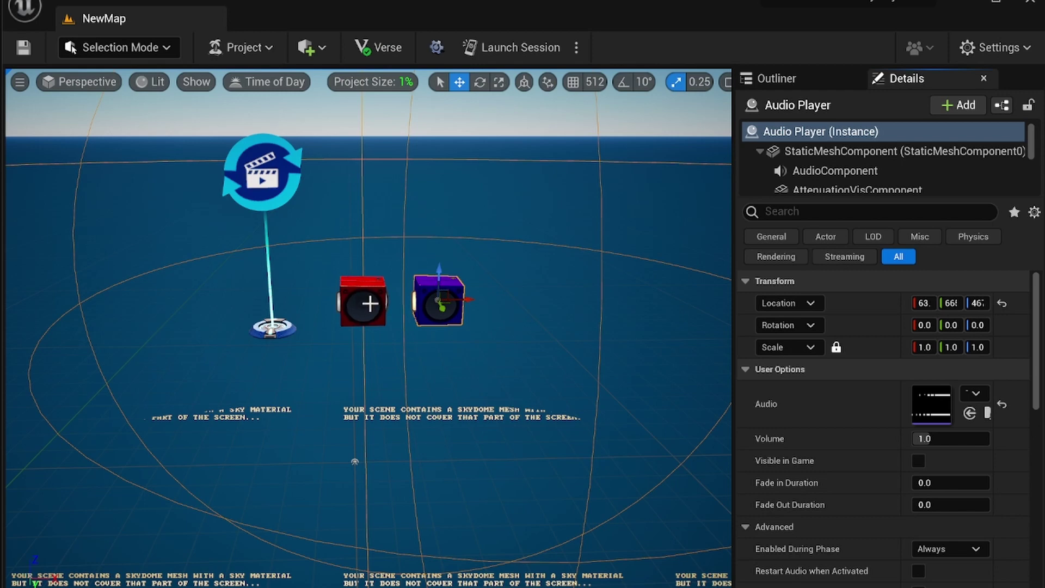
- Select the red Radio and create a new Sound Cue from its Audio asset dropdown
click(369, 303)
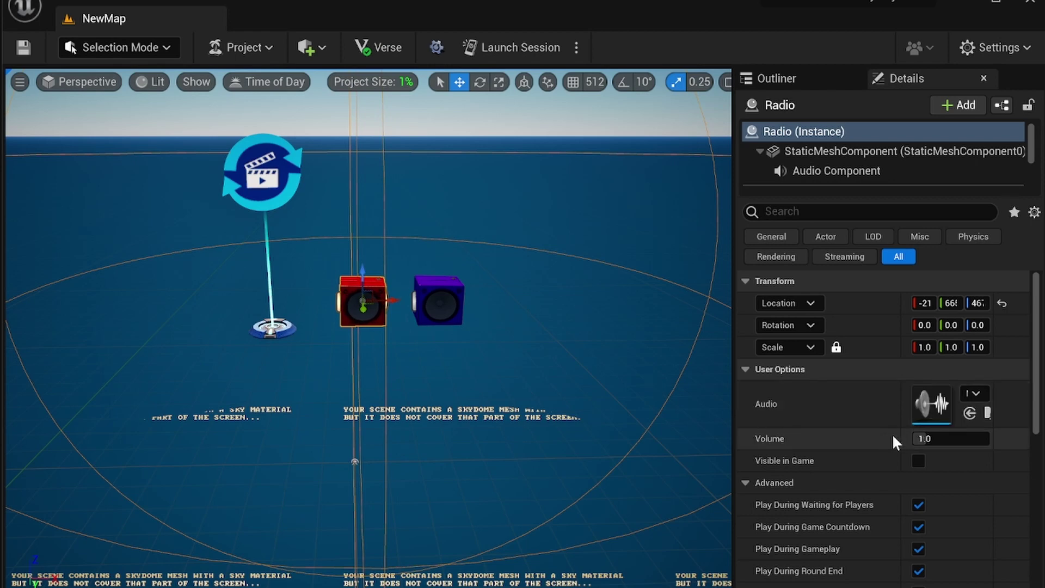
scroll(877, 433, down, 4)
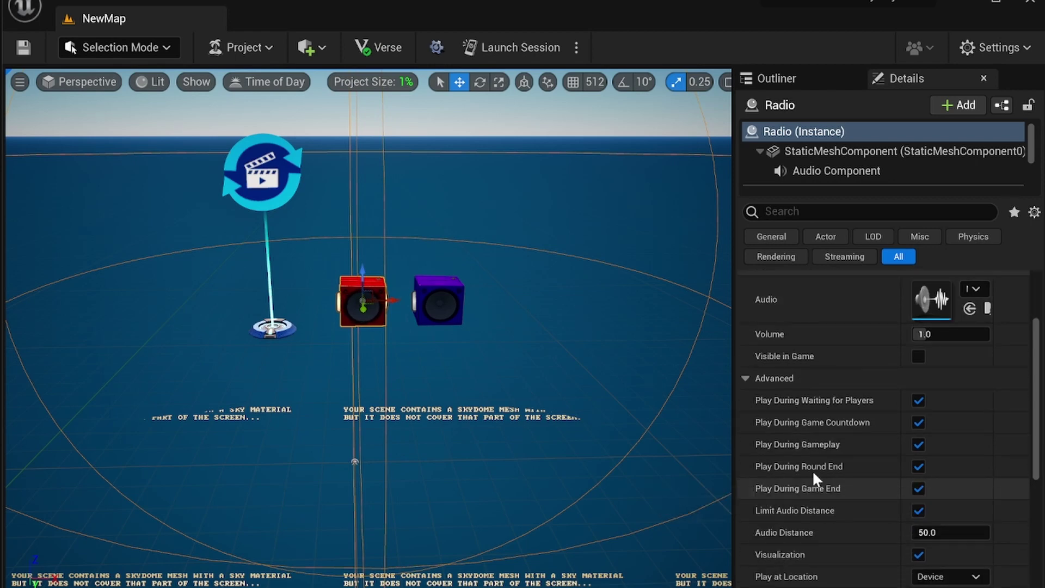
scroll(864, 416, up, 3)
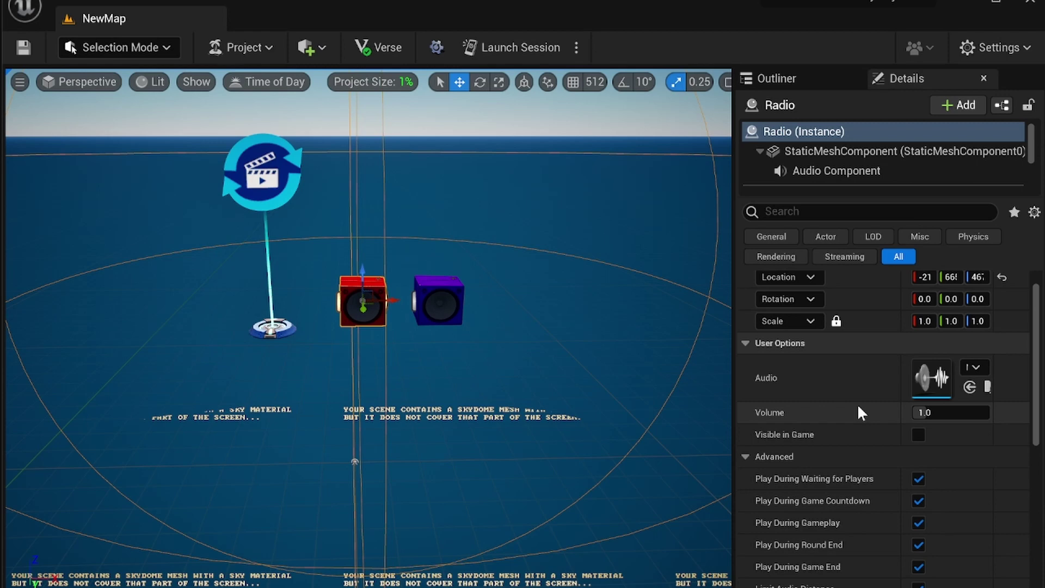
scroll(859, 412, down, 2)
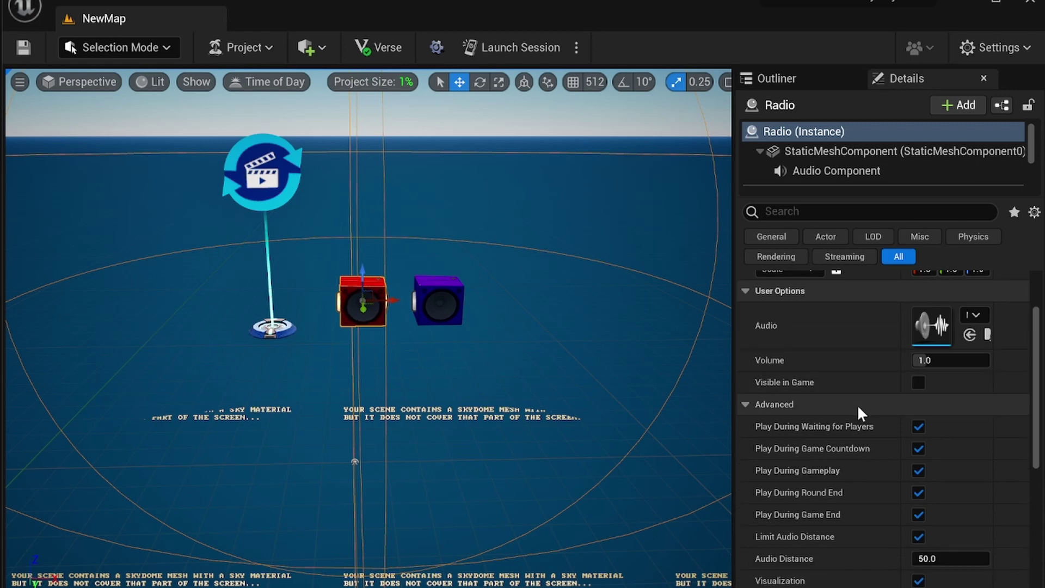
key(ctrl+space)
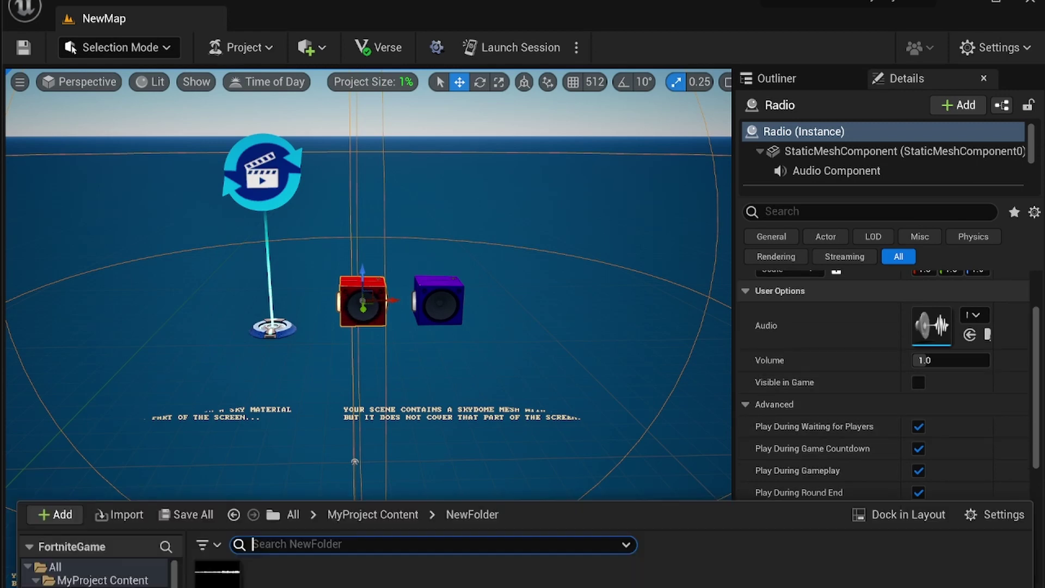
key(ctrl+space)
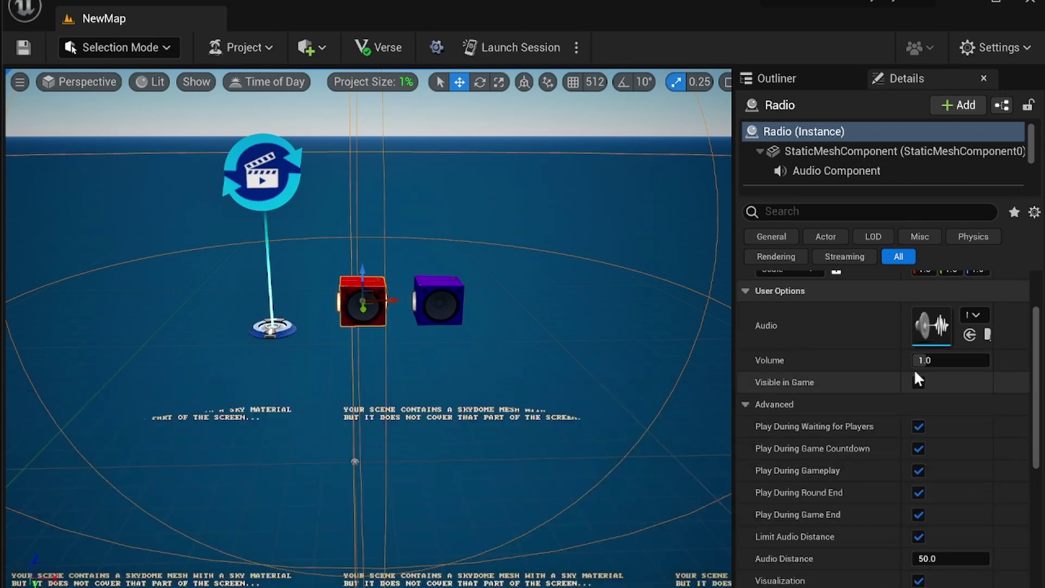
click(973, 314)
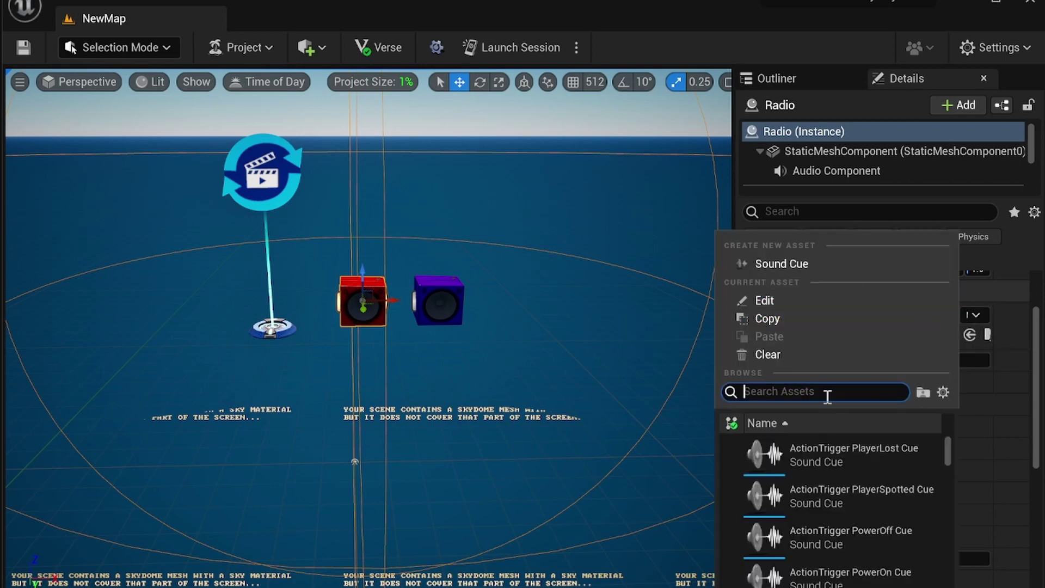
text(conq)
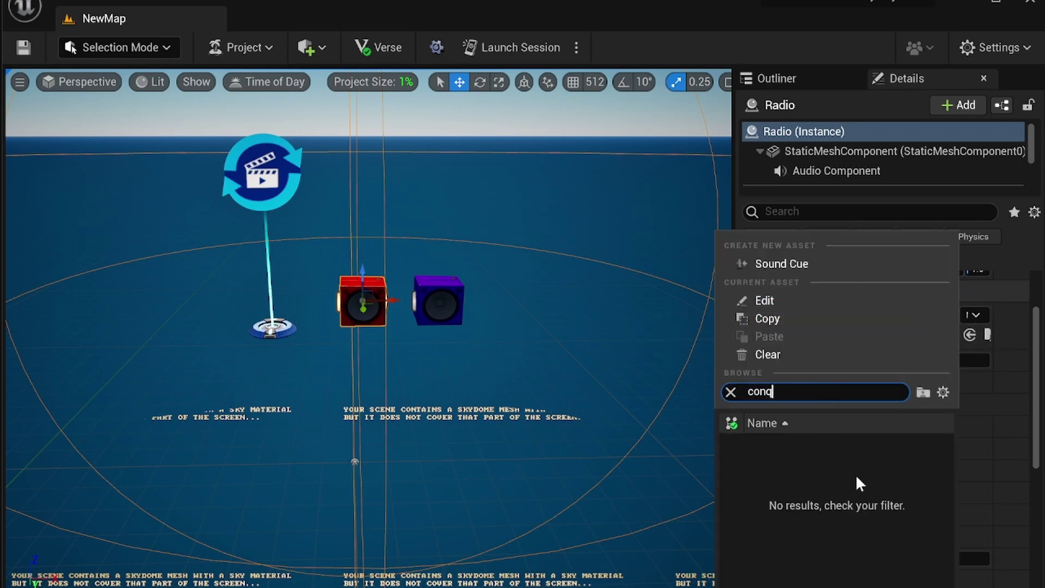
click(857, 265)
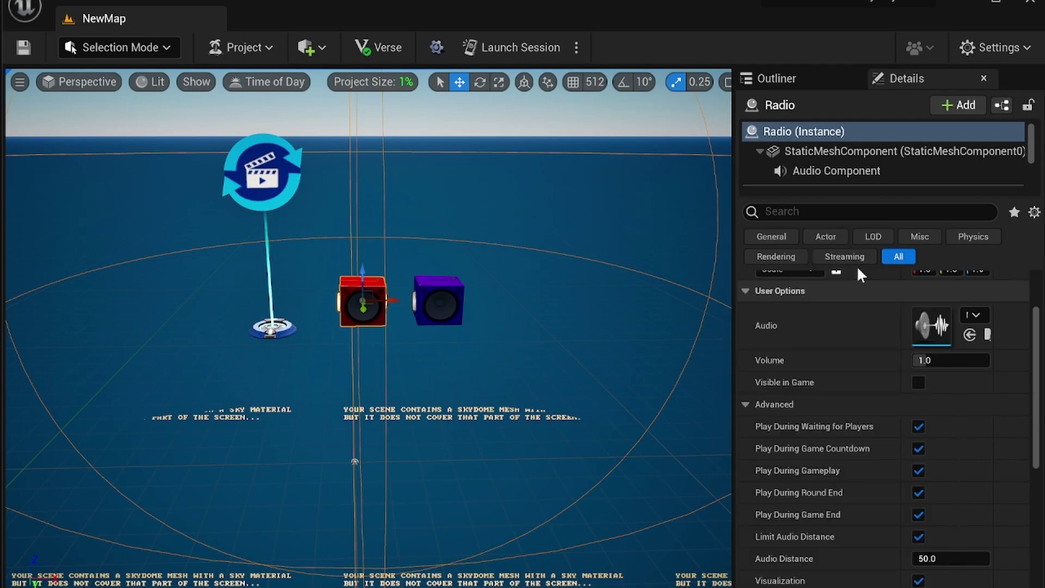
- Save the new cue as NewSoundCue and open it in the Sound Cue editor
click(882, 566)
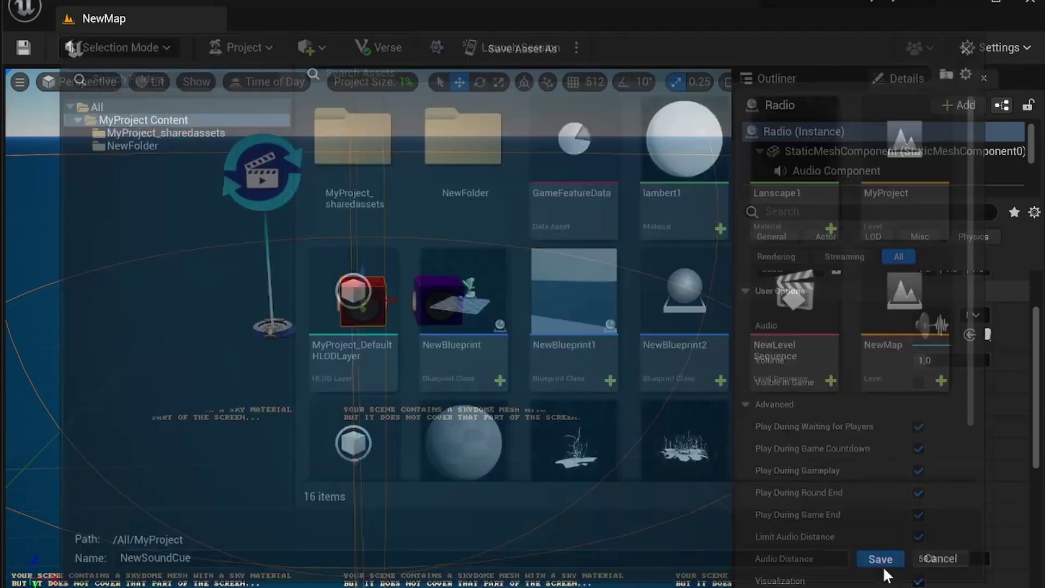
double_click(932, 325)
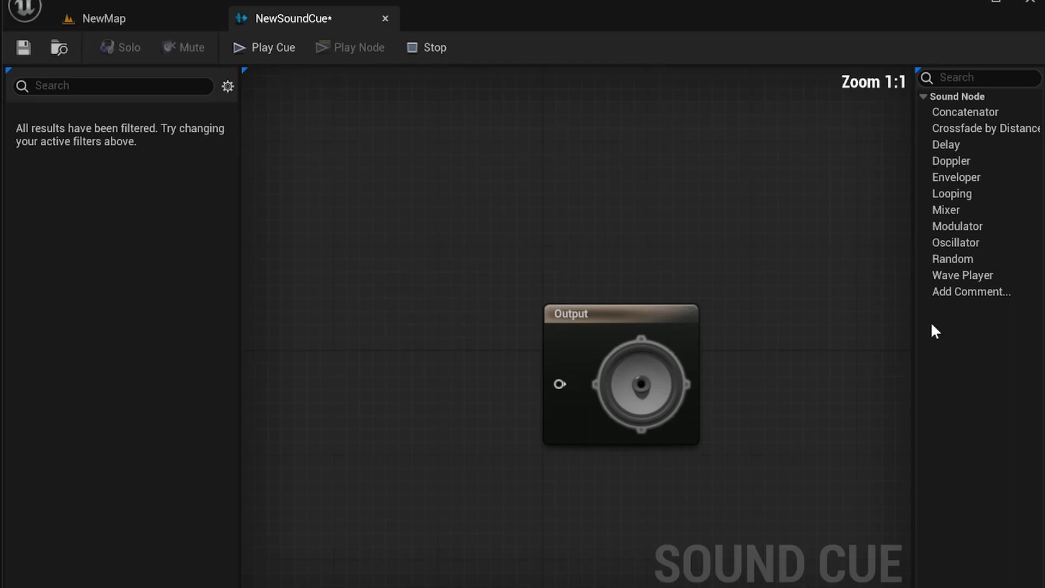
right_drag(567, 221, 677, 182)
scroll(596, 168, down, 2)
right_drag(595, 168, 539, 179)
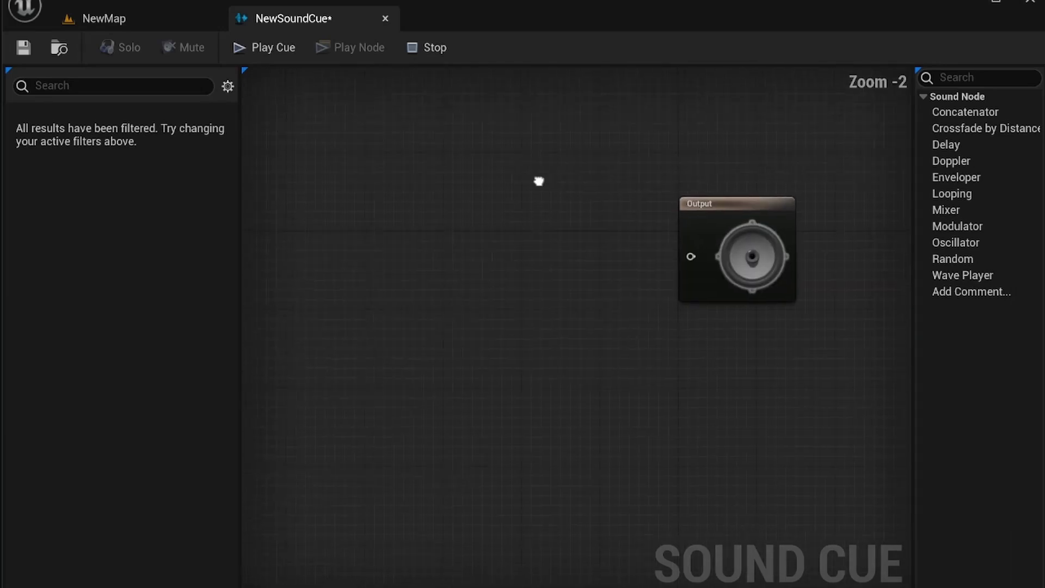
right_drag(555, 299, 527, 309)
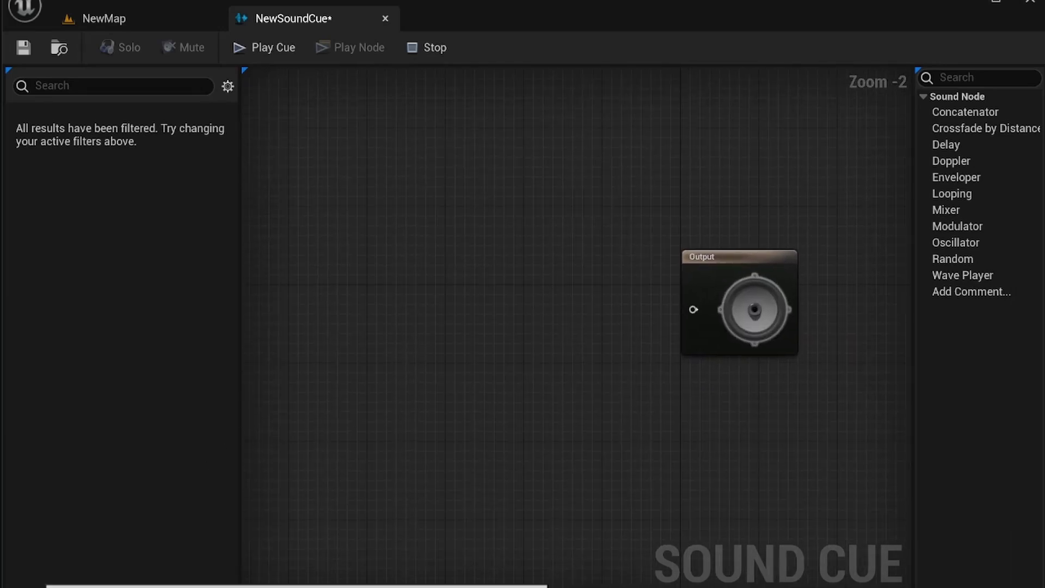
- Add The_Conquest as a Wave Player node and wire it into the Output node
click(71, 585)
drag(217, 492, 251, 261)
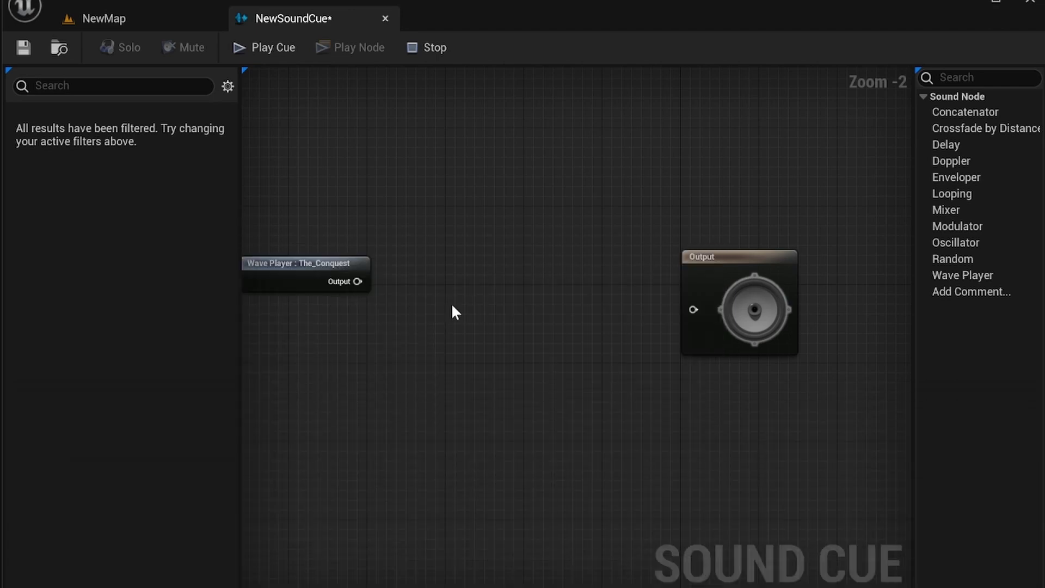
drag(357, 281, 693, 309)
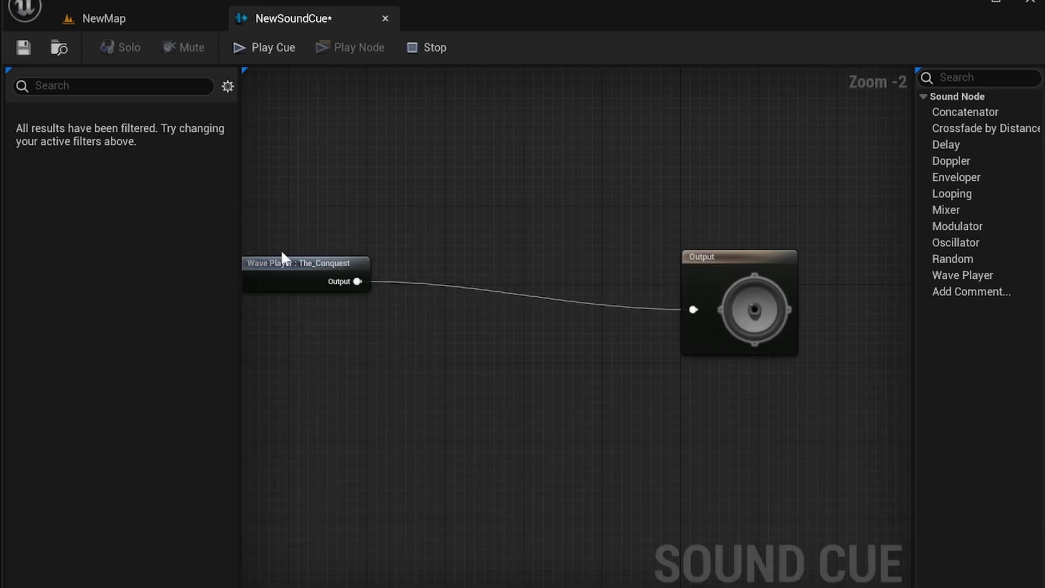
drag(306, 263, 346, 282)
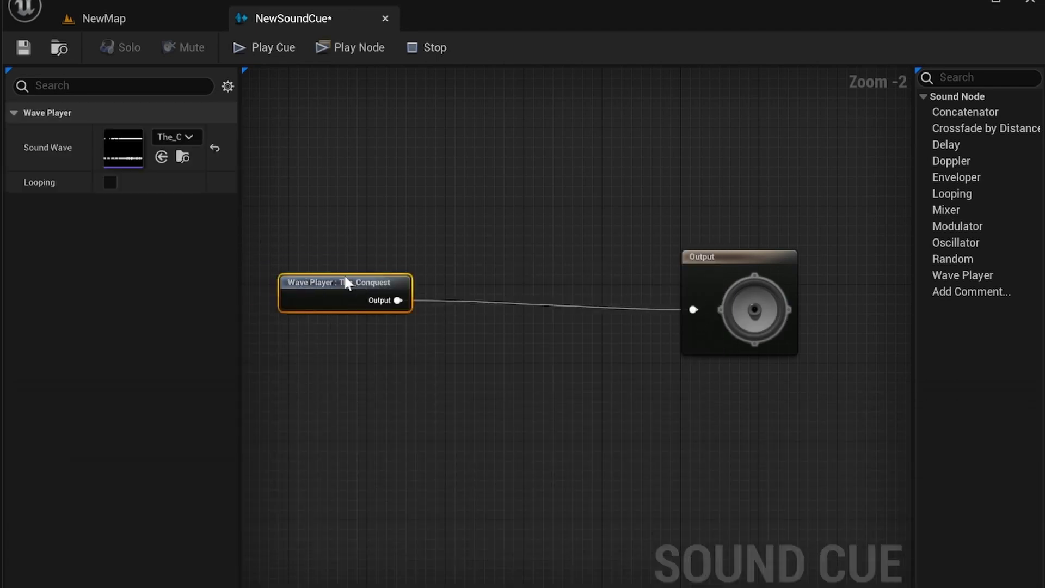
right_click(500, 266)
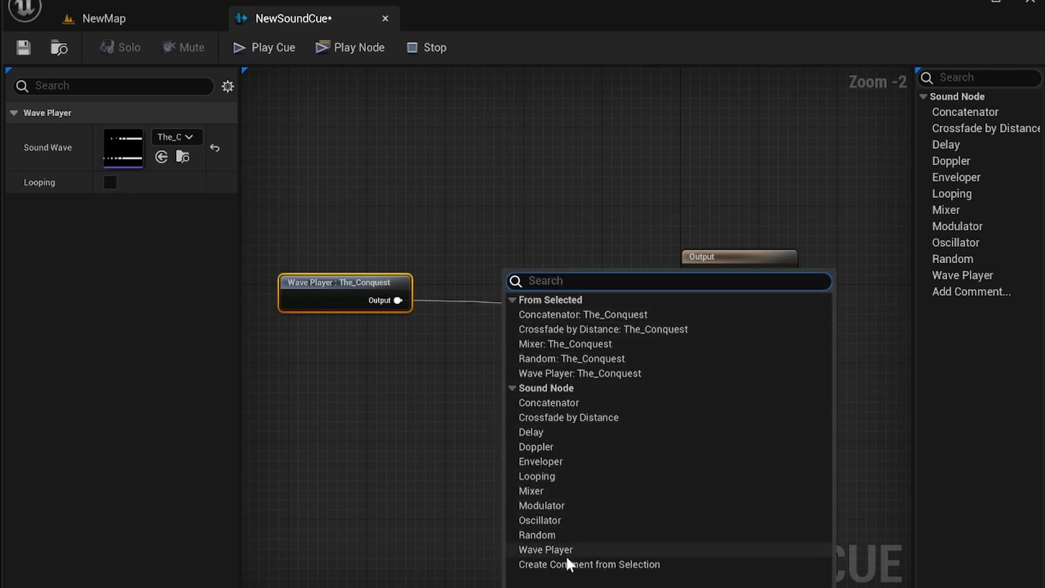
click(528, 195)
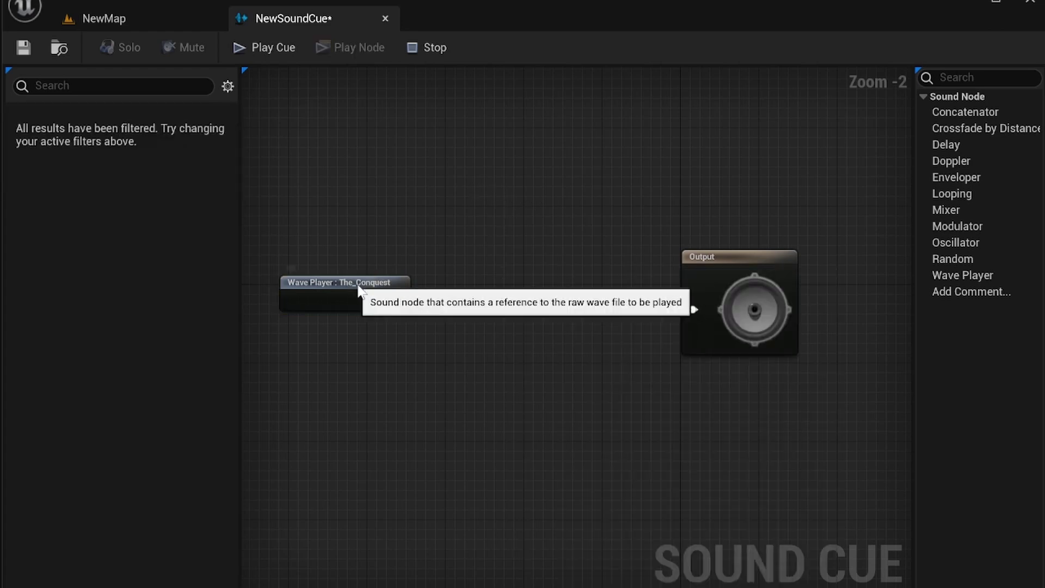
drag(357, 282, 465, 292)
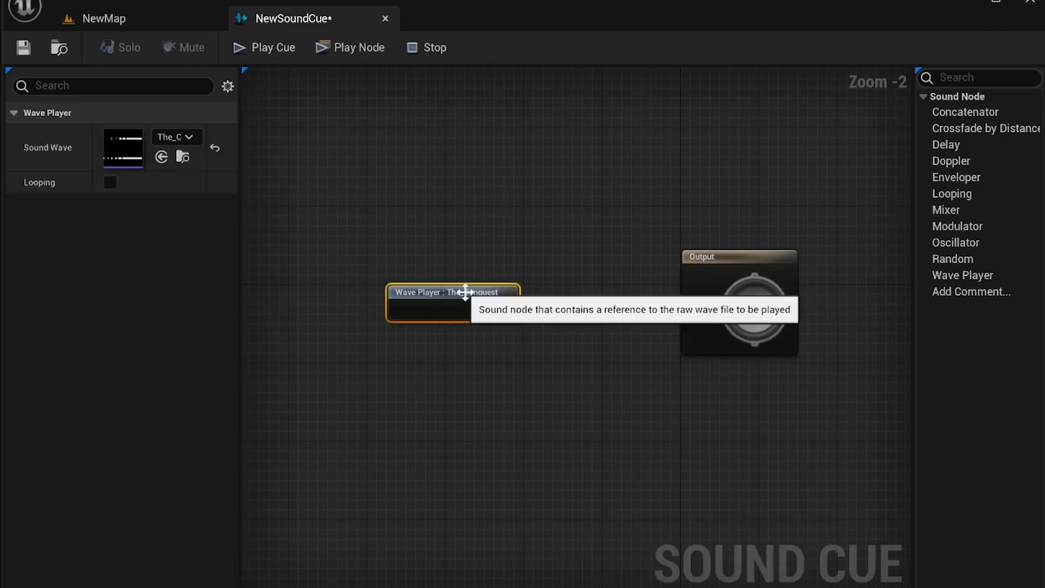
- Save NewSoundCue, return to NewMap, and select the Cinematic Sequence Device
click(24, 48)
click(149, 18)
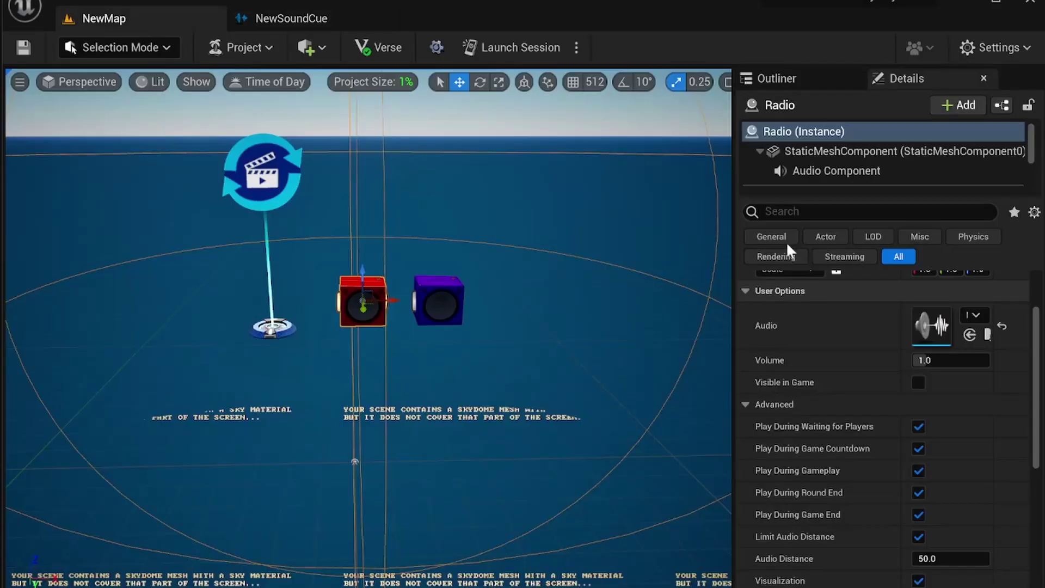
click(973, 316)
click(973, 315)
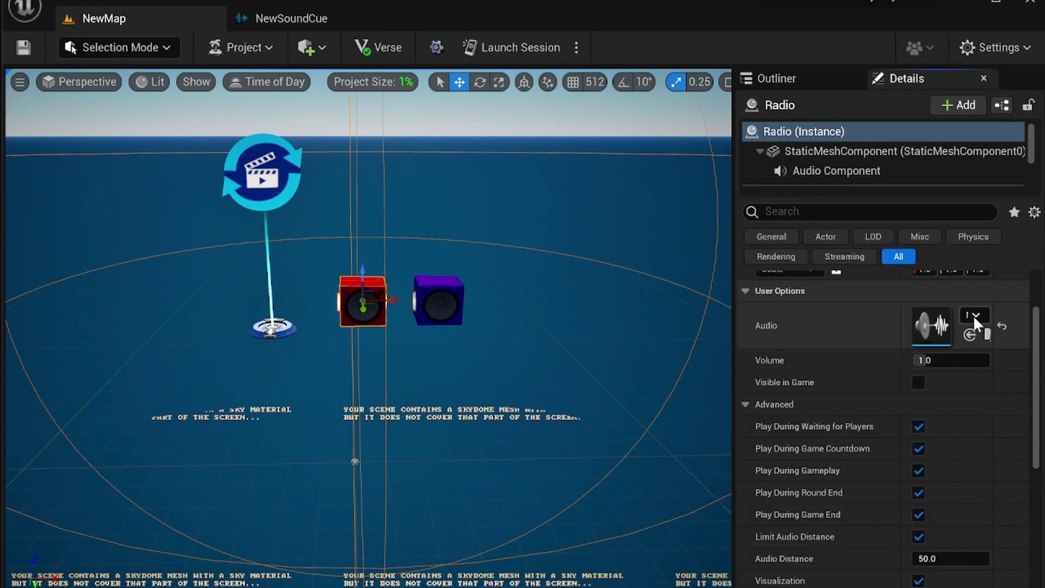
scroll(410, 256, up, 4)
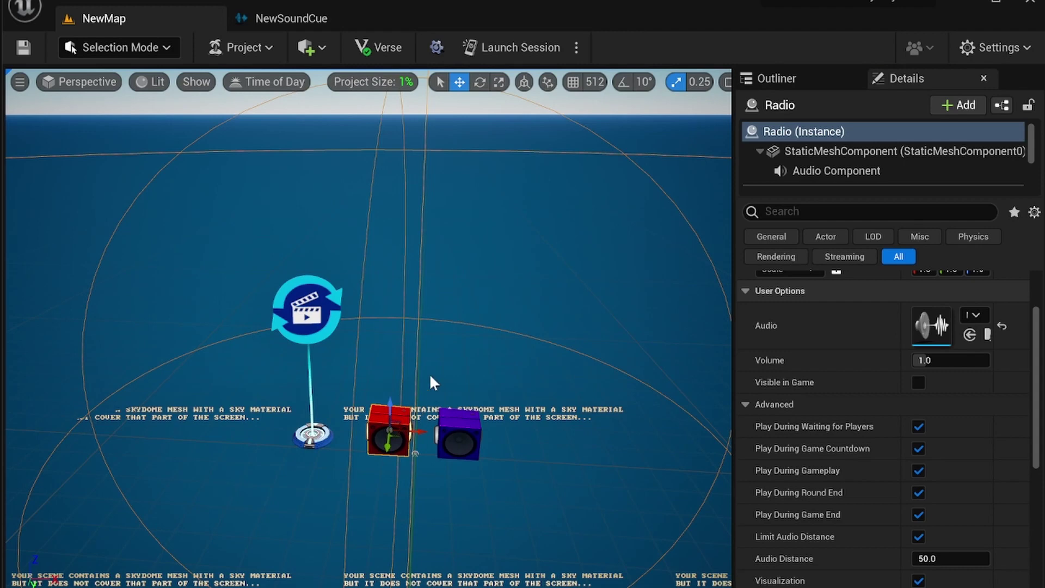
click(318, 354)
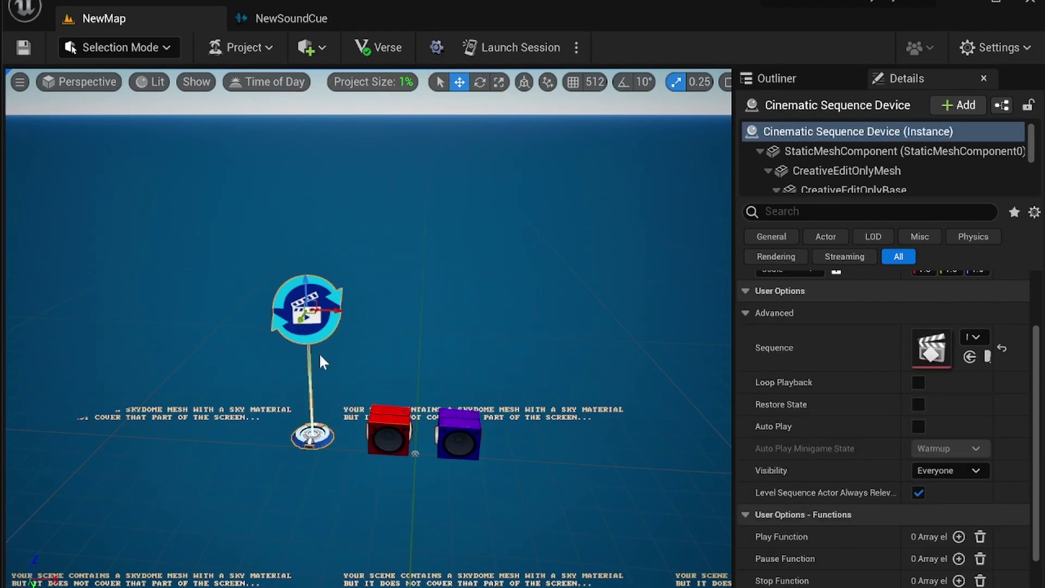
- Add an Audio track to NewLevelSequence holding The_Conquest starting at frame 0000
double_click(932, 348)
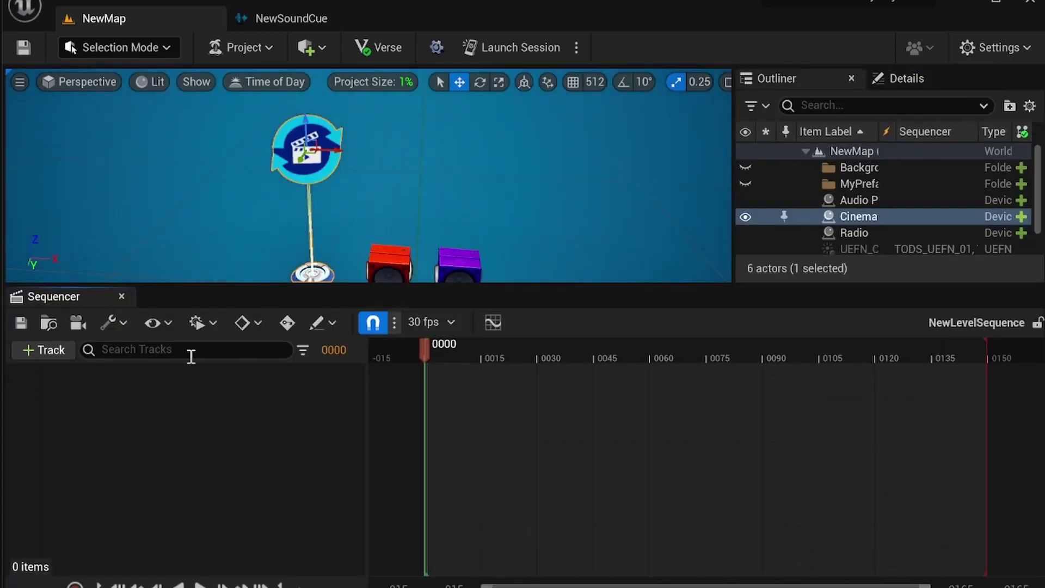
click(48, 351)
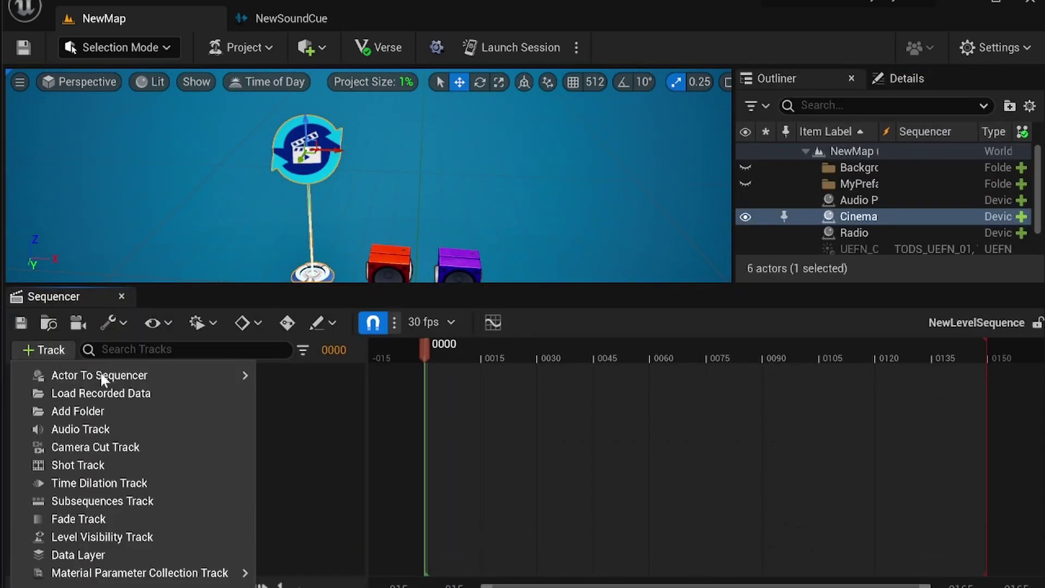
click(112, 427)
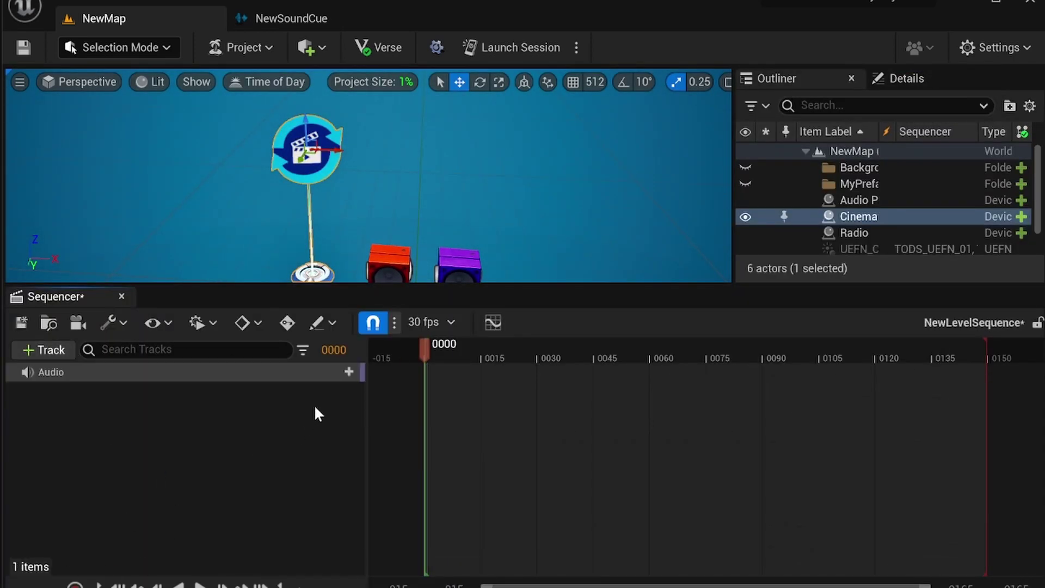
click(348, 371)
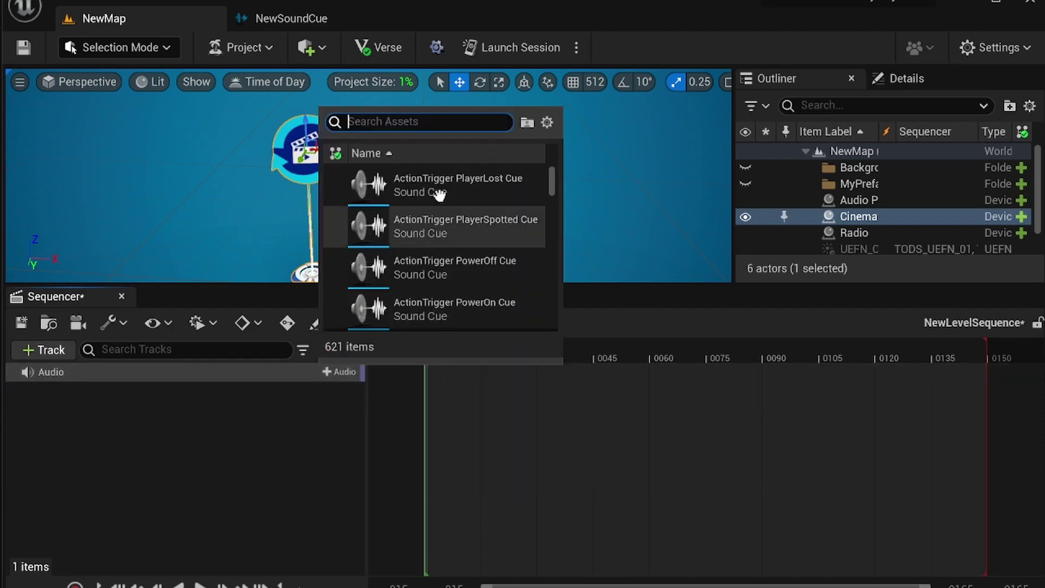
text(co)
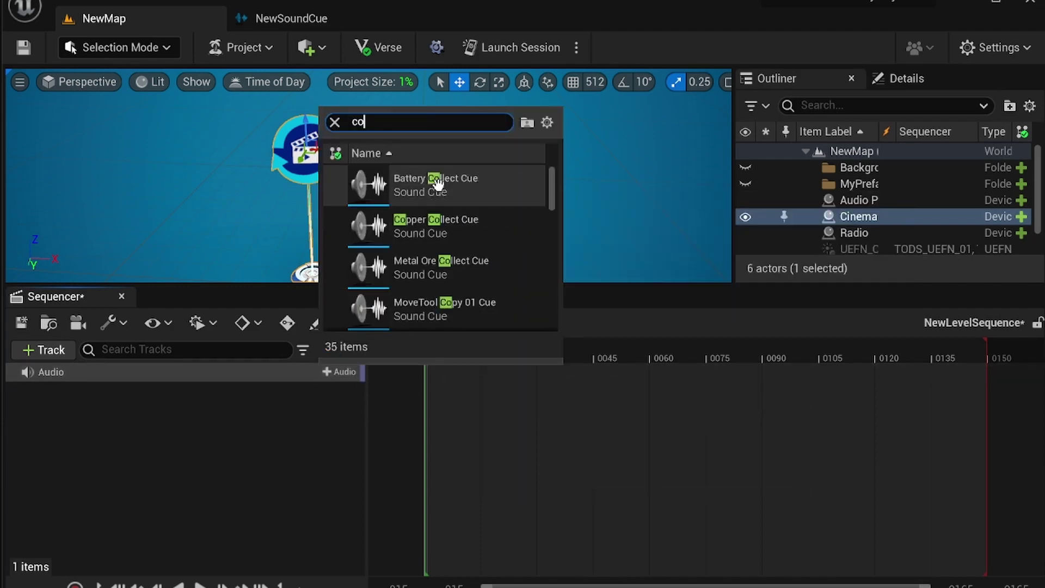
text(nq)
key(BackSpace)
text(nq)
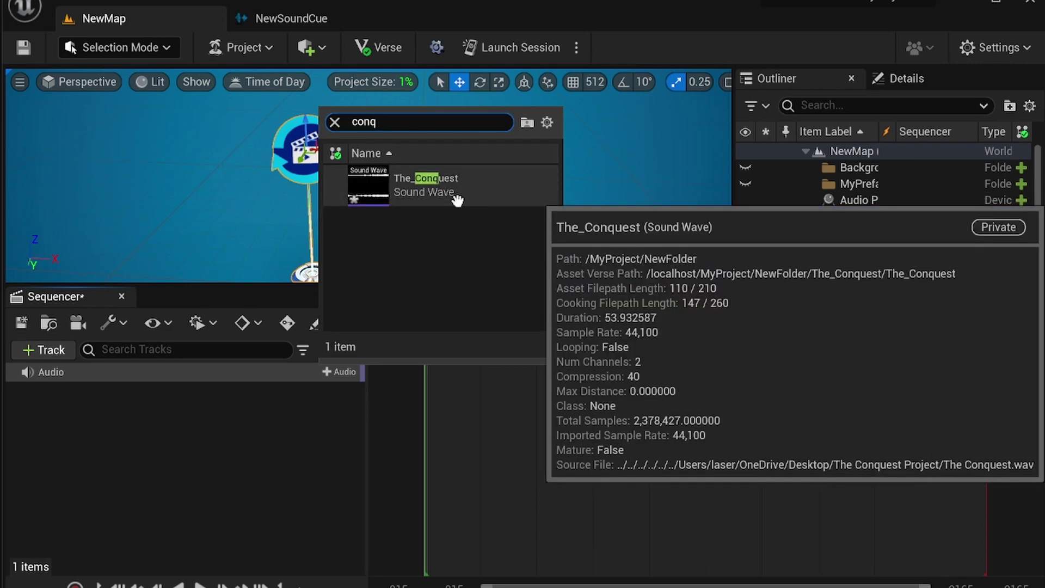
click(455, 199)
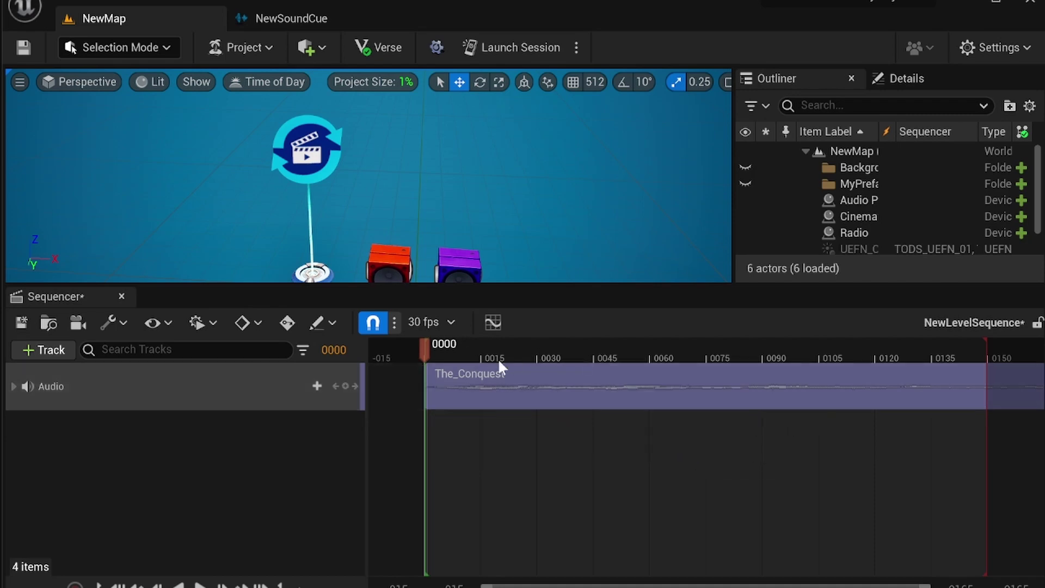
- Key the audio's Pitch at 2.0 on frame 0021
drag(539, 351, 501, 353)
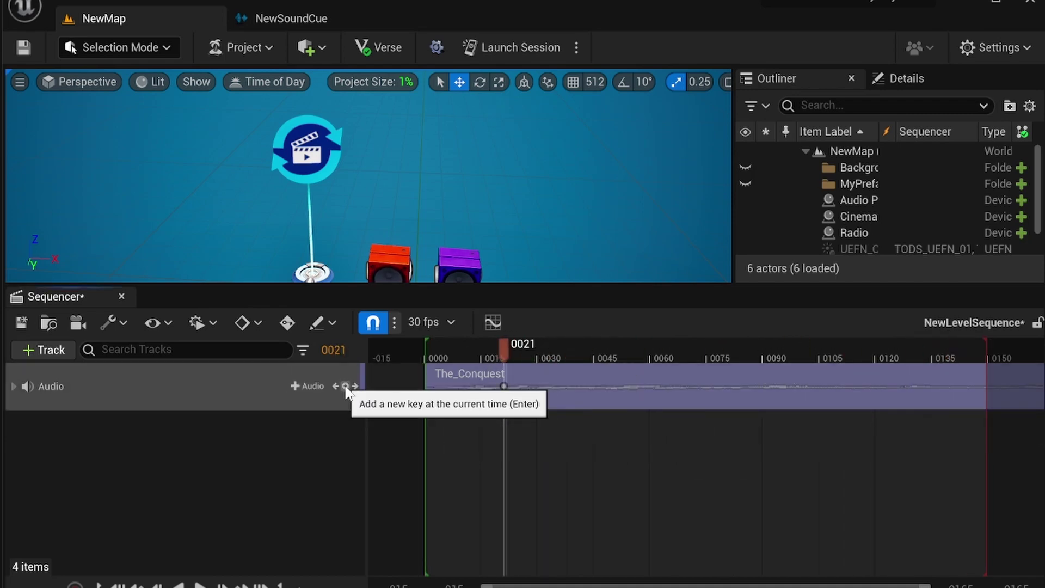
click(18, 385)
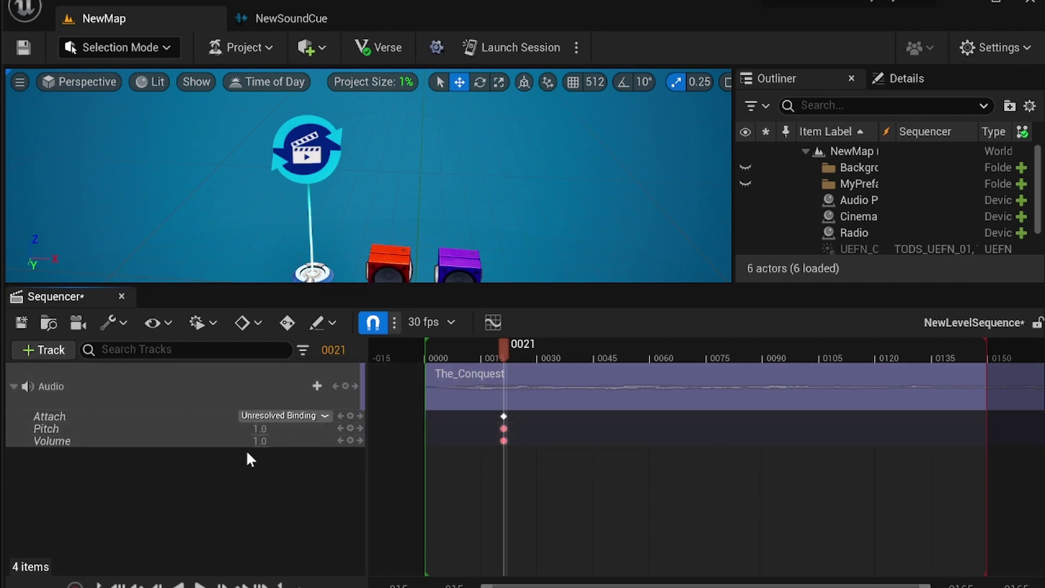
click(503, 428)
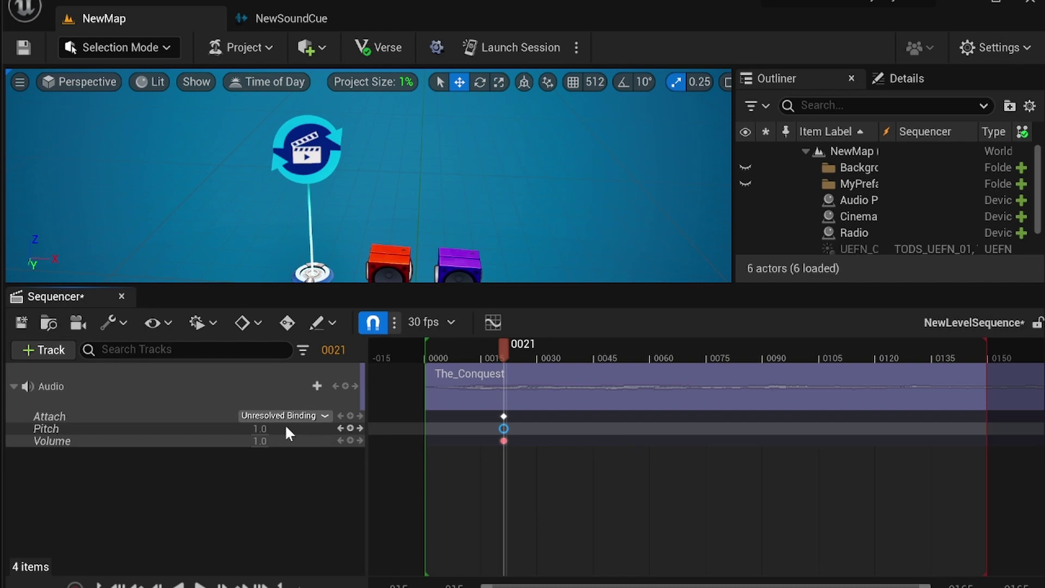
drag(286, 427, 266, 433)
click(266, 433)
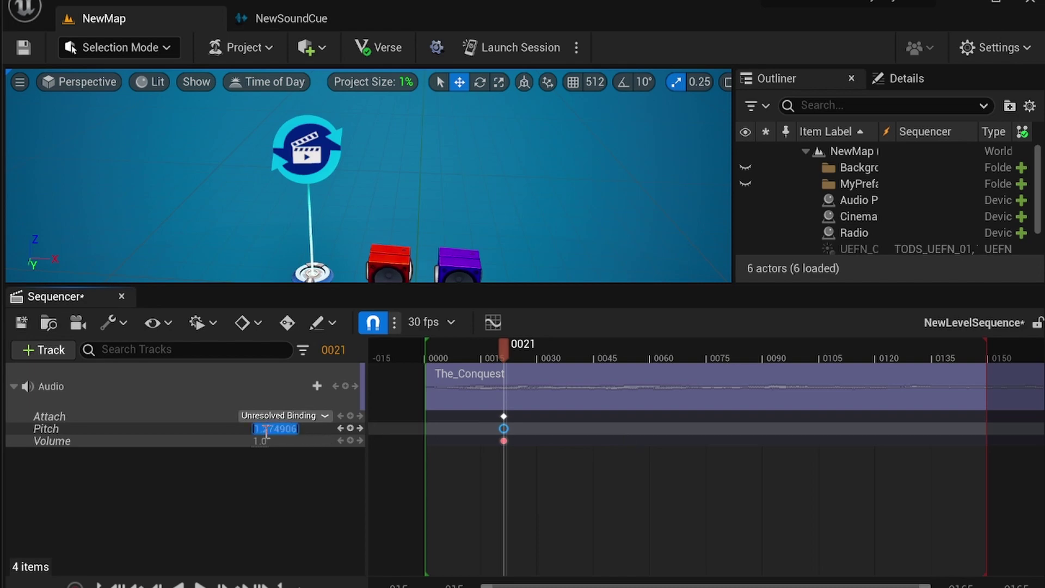
text(2)
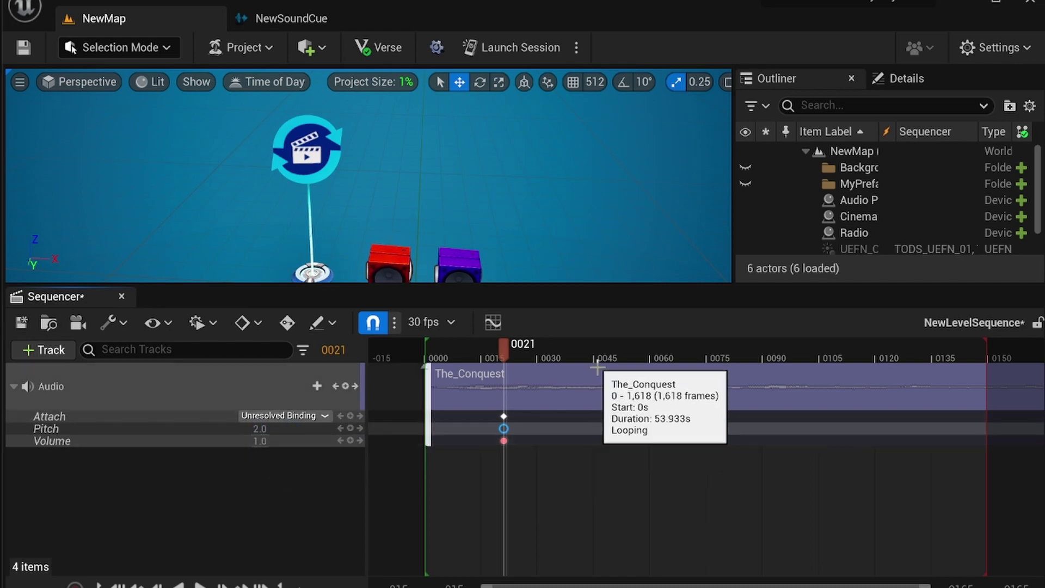
- Key Pitch at 0.125 on frame 0060, then play back the pitch change
drag(625, 351, 651, 352)
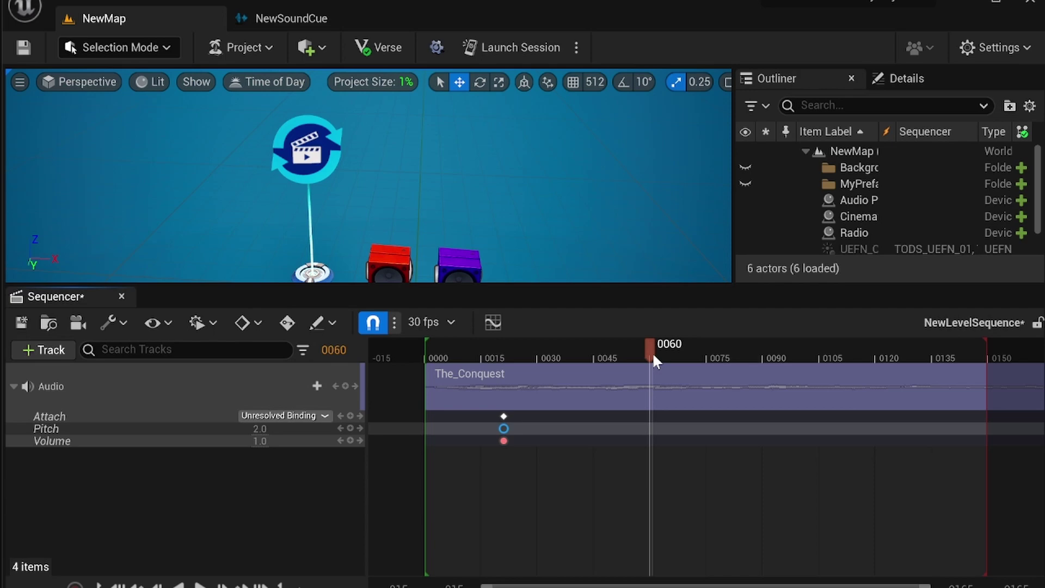
click(350, 428)
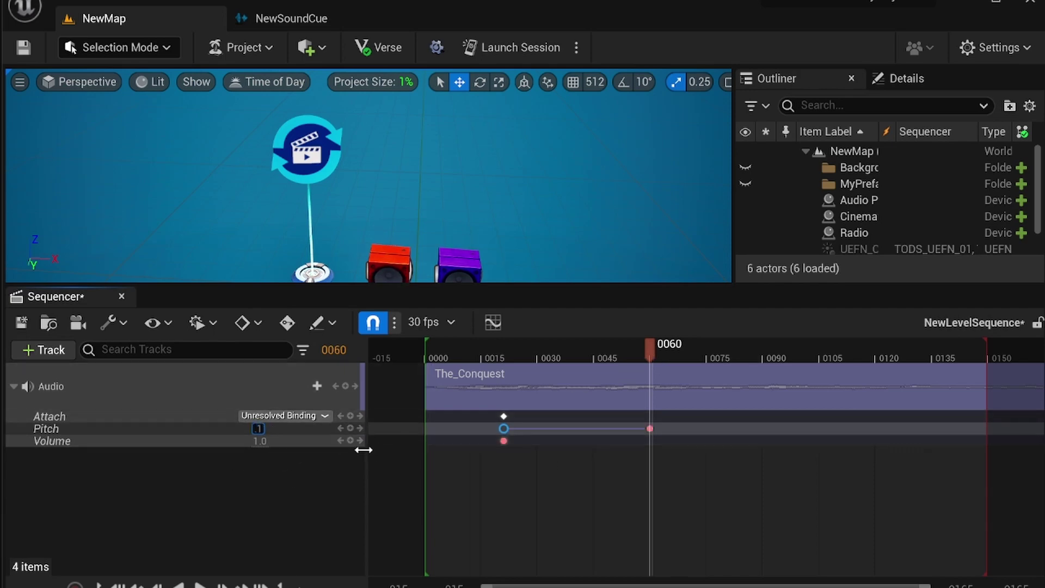
key(Return)
click(504, 353)
key(space)
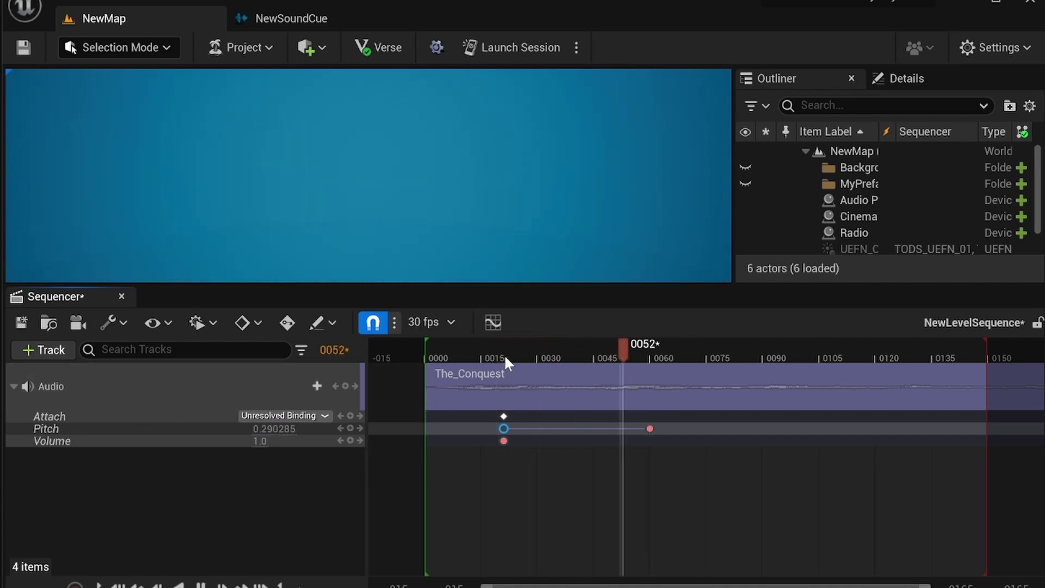
key(space)
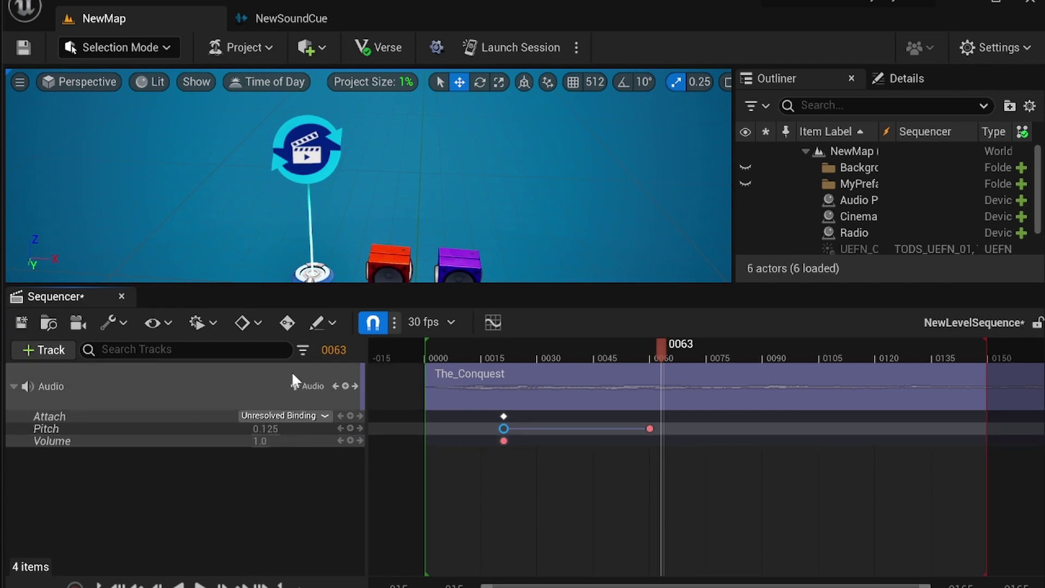
drag(560, 288, 560, 479)
right_drag(475, 273, 457, 241)
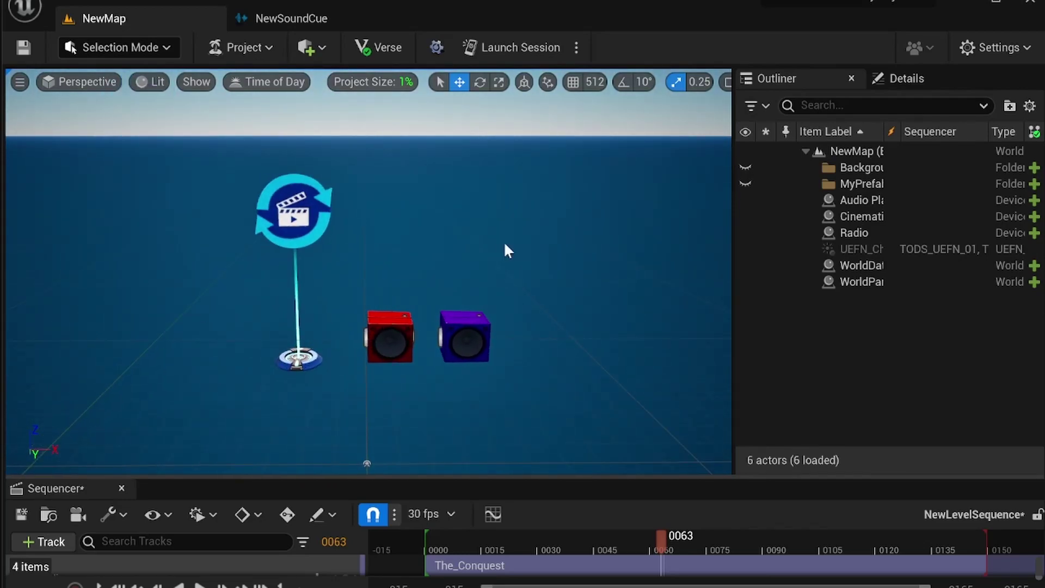